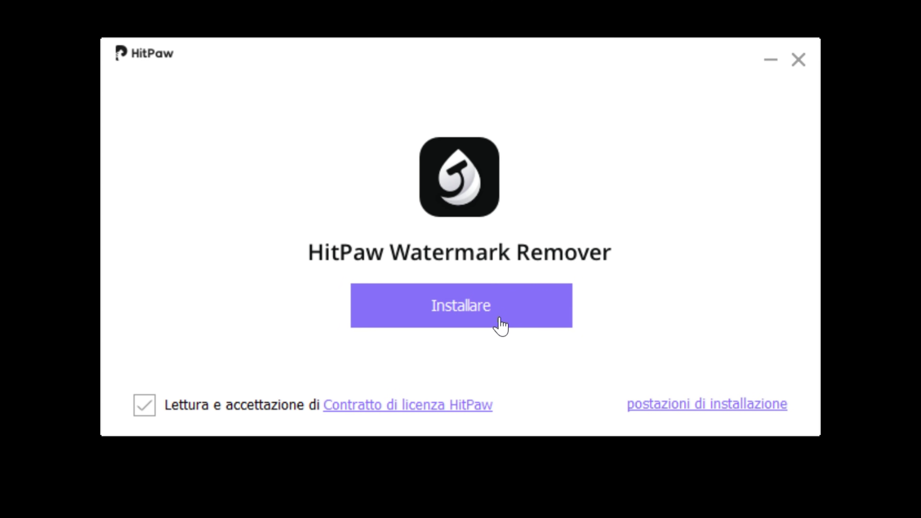
Step: Install HitPaw Watermark Remover with Installare, then launch it with Iniziare
{"action": "left_click", "coordinate": [500, 324]}
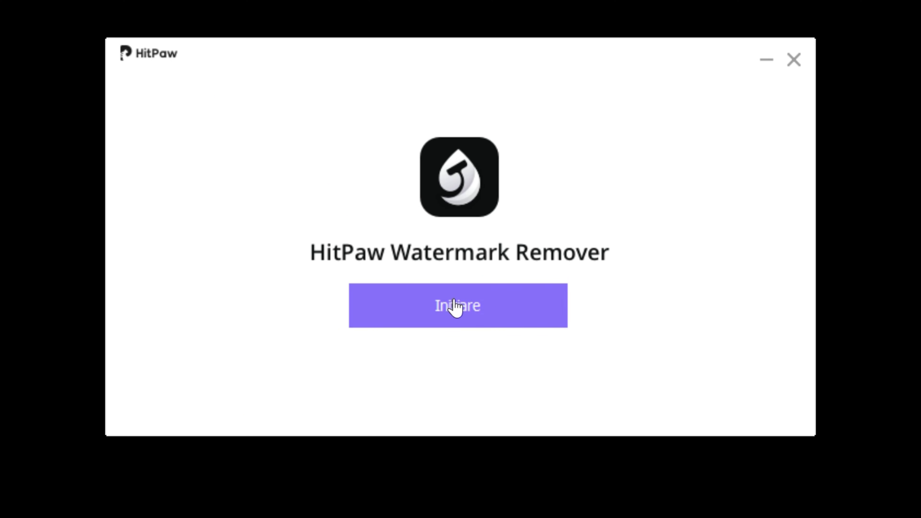
{"action": "left_click", "coordinate": [454, 301]}
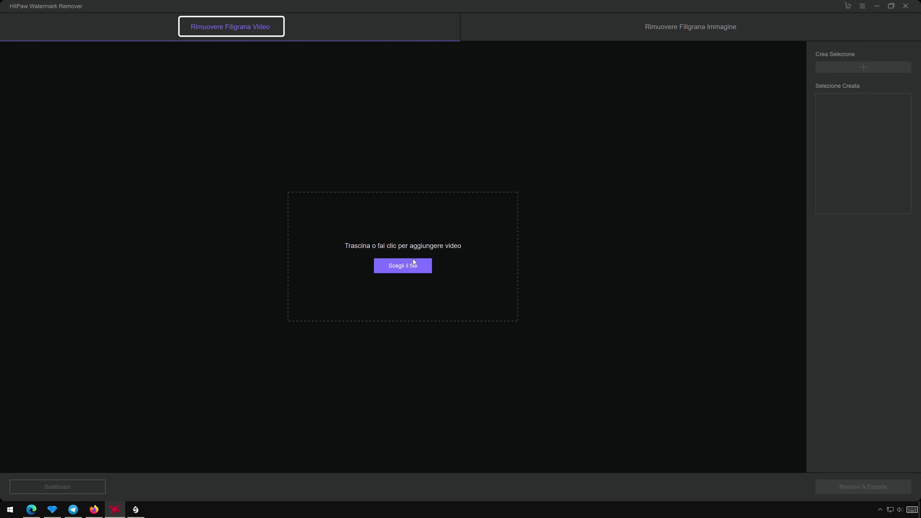
Step: Load the Test MP4 from the Desktop's Test folder into the video editor
{"action": "key", "text": "Tab"}
{"action": "key", "text": "Tab"}
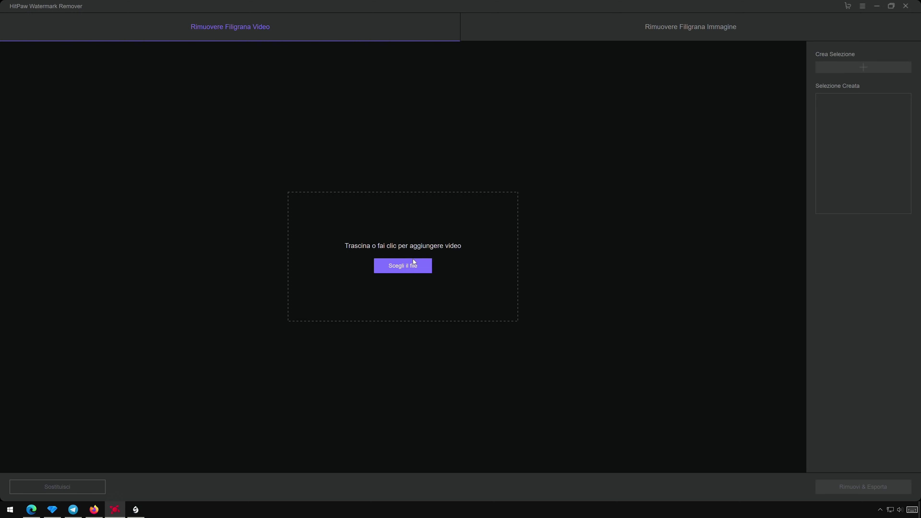
{"action": "left_click", "coordinate": [413, 259]}
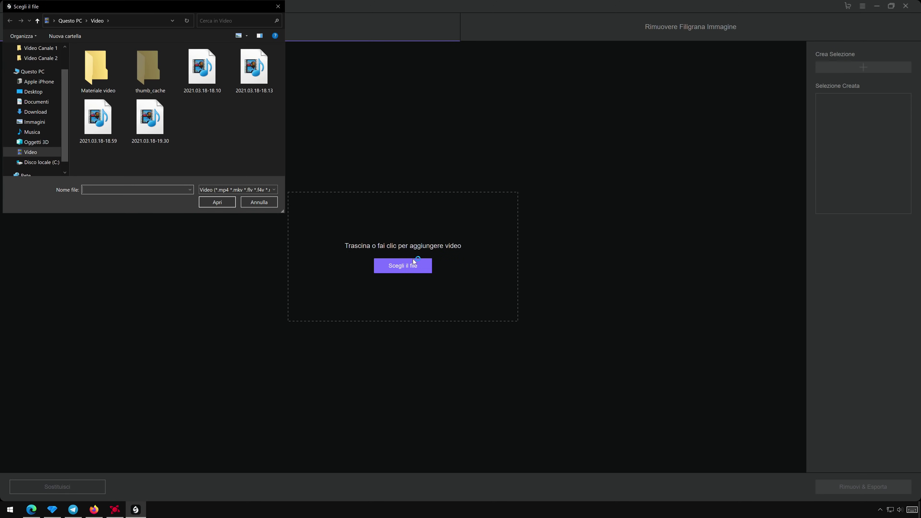
{"action": "left_click", "coordinate": [37, 93]}
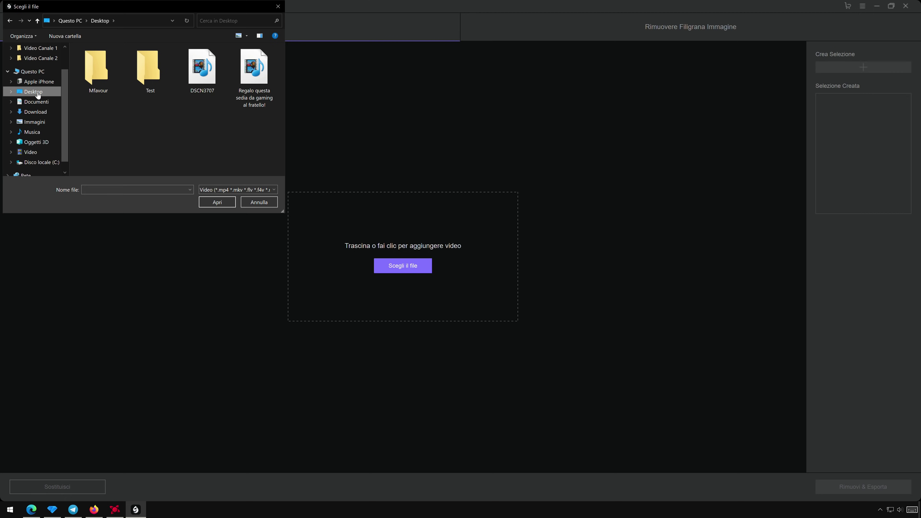
{"action": "double_click", "coordinate": [134, 83]}
{"action": "left_click", "coordinate": [134, 80]}
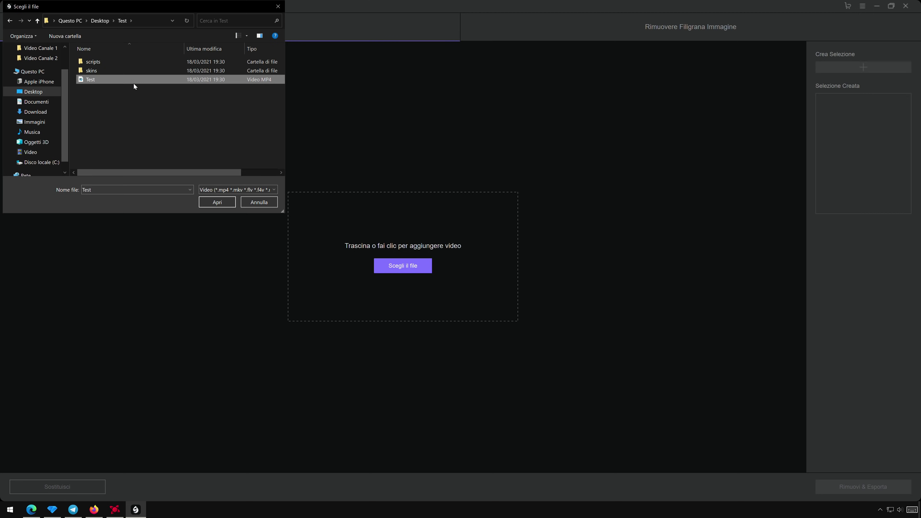
{"action": "left_click", "coordinate": [209, 203]}
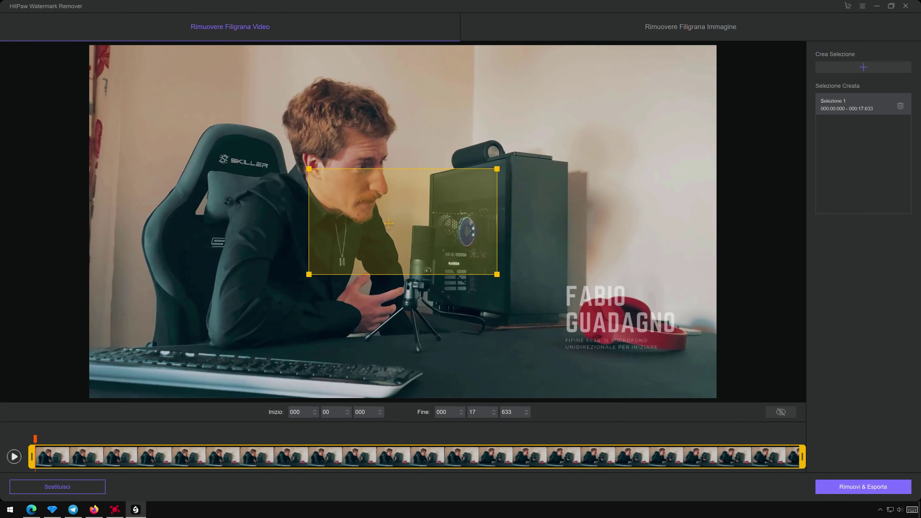
Step: Fit the removal box tightly over the lower-right text watermark and start Rimuovi & Esporta
{"action": "left_click_drag", "start_coordinate": [389, 223], "coordinate": [568, 307]}
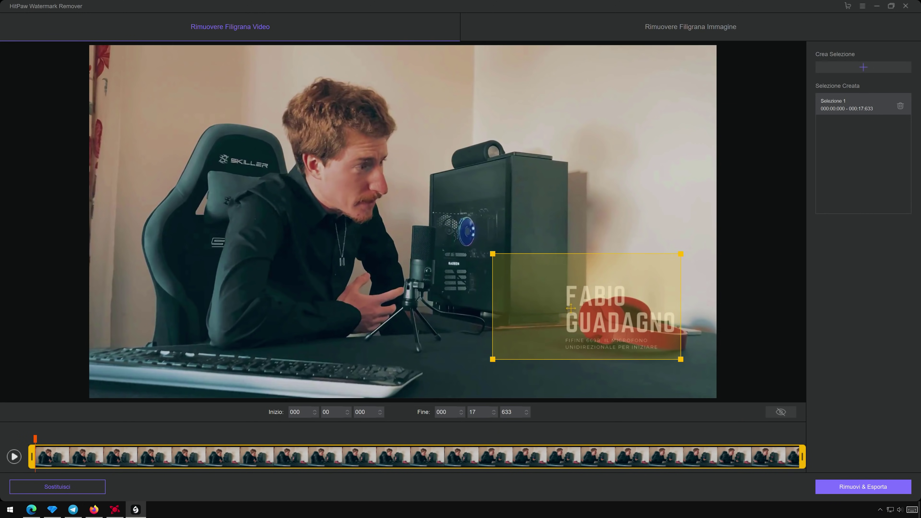
{"action": "left_click_drag", "start_coordinate": [491, 254], "coordinate": [561, 278]}
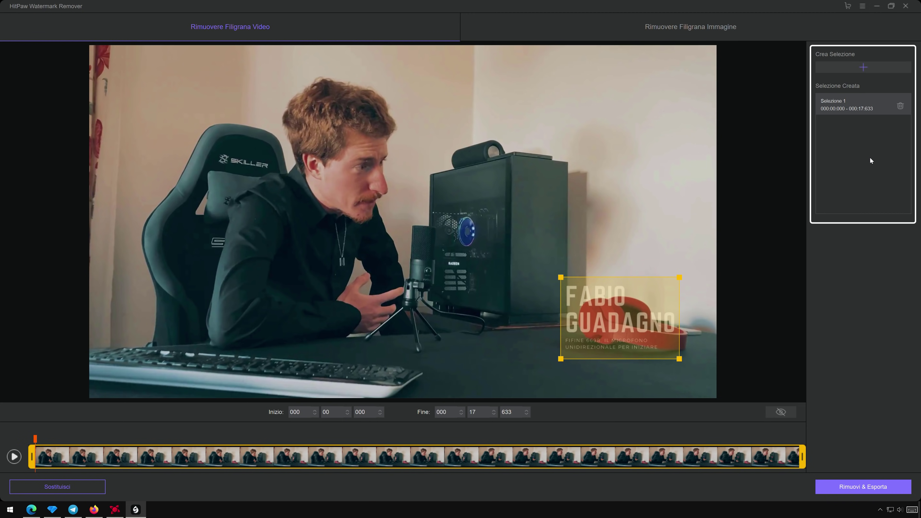
{"action": "left_click", "coordinate": [887, 487]}
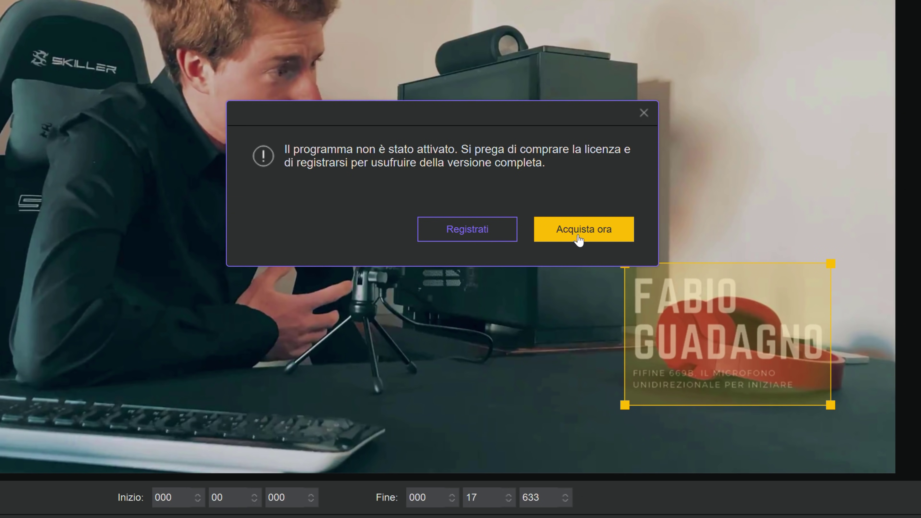
Step: Register the licence with the registration e-mail and code, then remove the watermark and export
{"action": "left_click", "coordinate": [515, 236]}
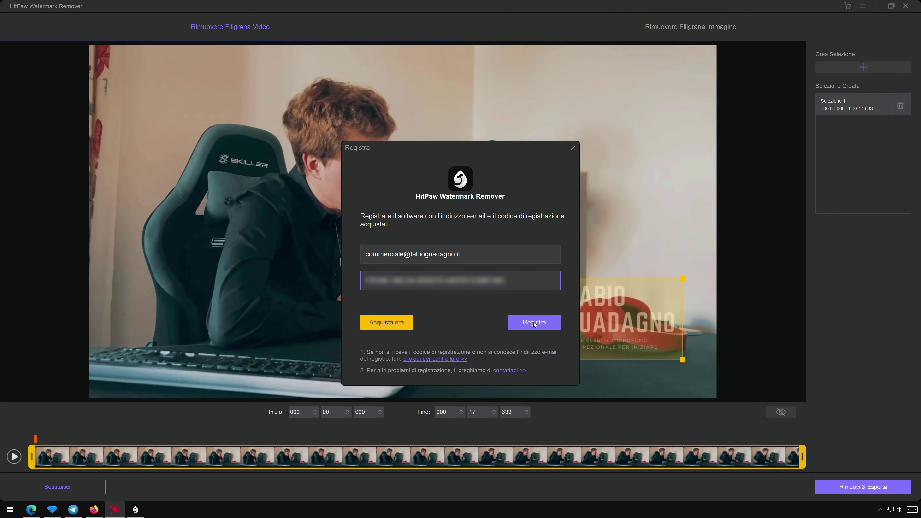
{"action": "left_click", "coordinate": [533, 323]}
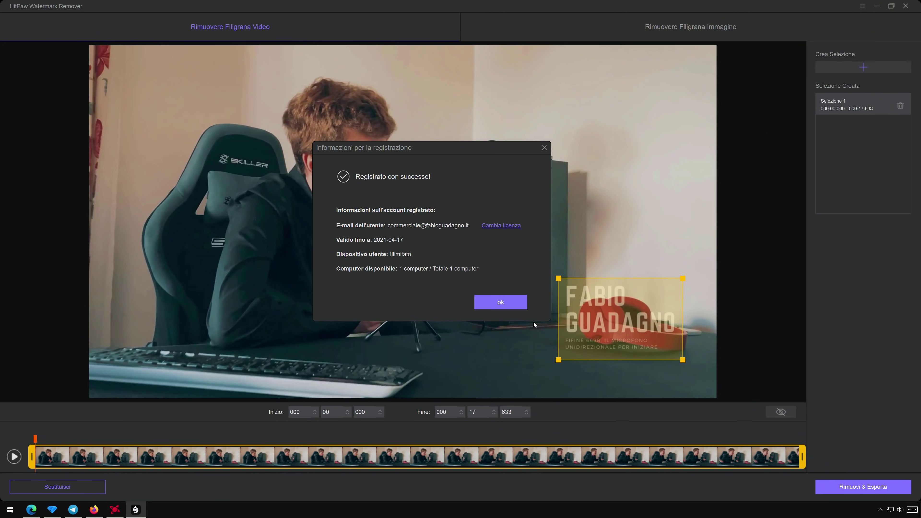
{"action": "left_click", "coordinate": [504, 301]}
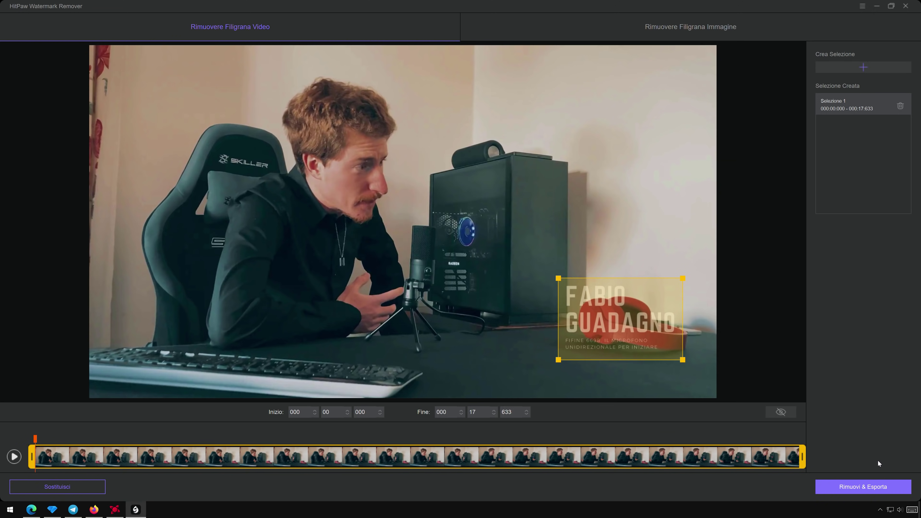
{"action": "left_click", "coordinate": [878, 489]}
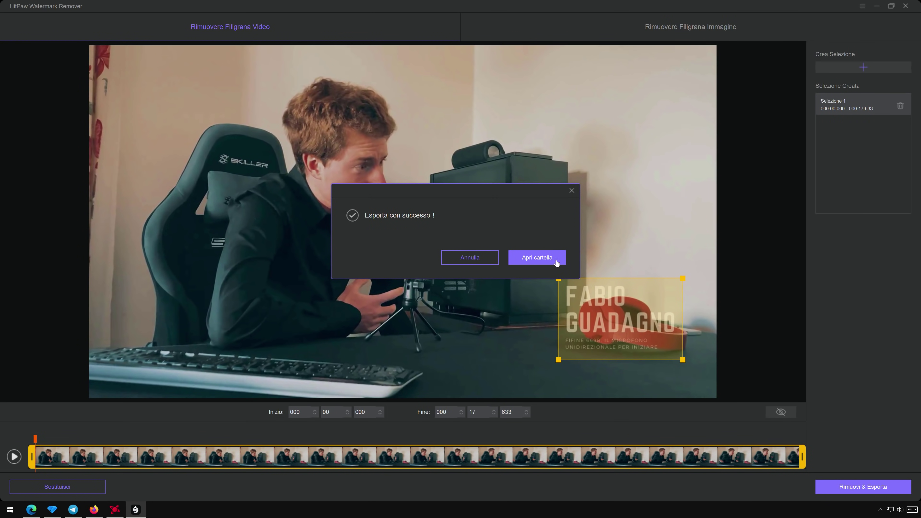
Step: Open the export folder and play the watermark-free video maximized
{"action": "left_click", "coordinate": [556, 260]}
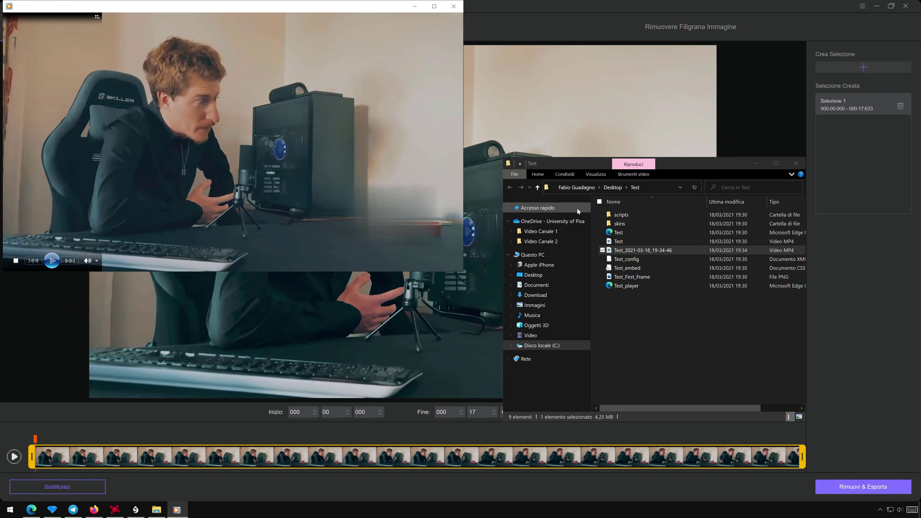
{"action": "left_click", "coordinate": [434, 6]}
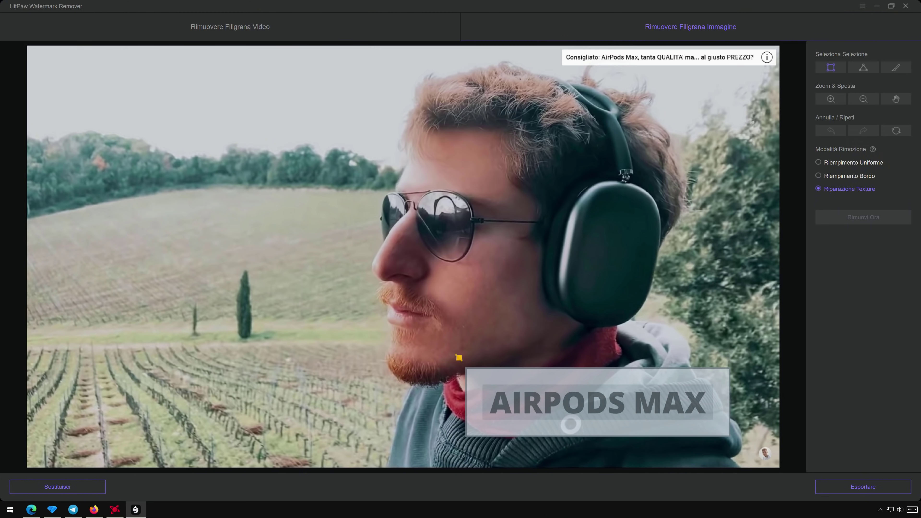
Step: Cover the AIRPODS MAX caption with the removal area, export, and open the saved PNG
{"action": "left_click_drag", "start_coordinate": [491, 370], "coordinate": [735, 442]}
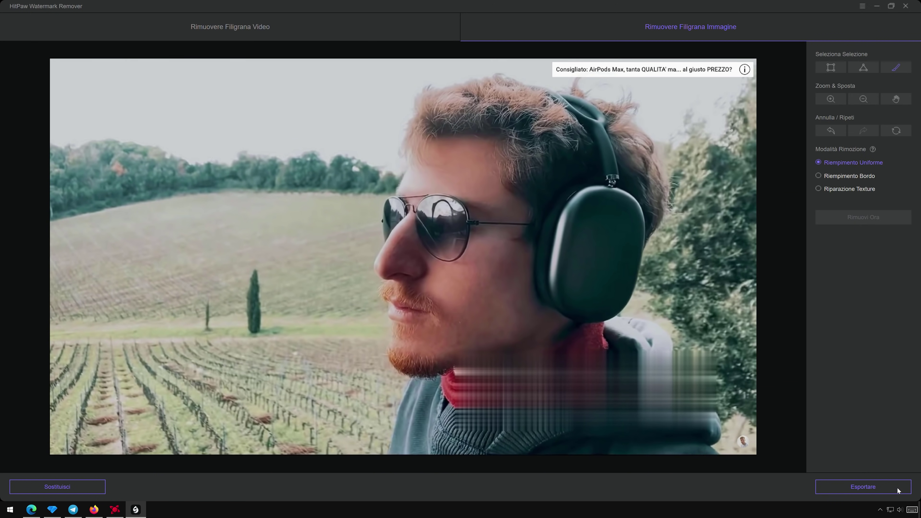
{"action": "left_click", "coordinate": [897, 490]}
{"action": "left_click", "coordinate": [545, 257]}
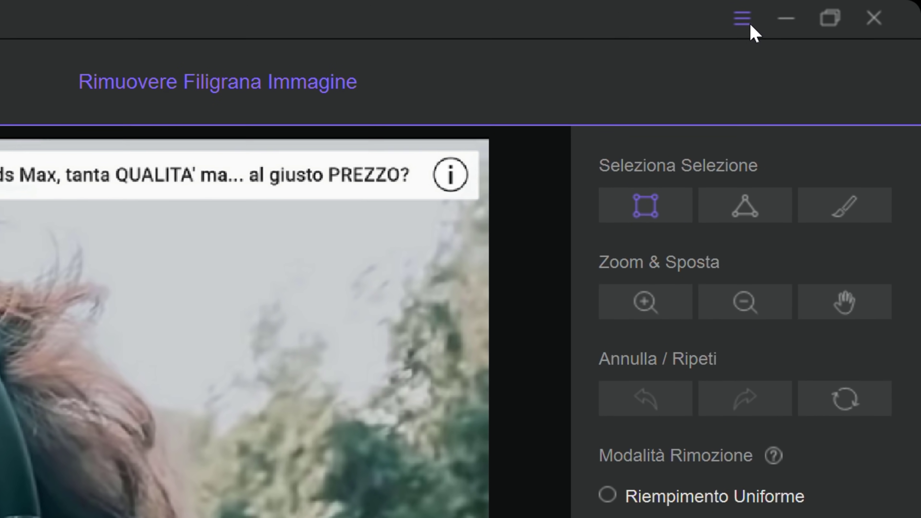
Step: Review the Lingua language list in the options menu, then close it unchanged
{"action": "left_click", "coordinate": [862, 6]}
{"action": "mouse_move", "coordinate": [757, 67]}
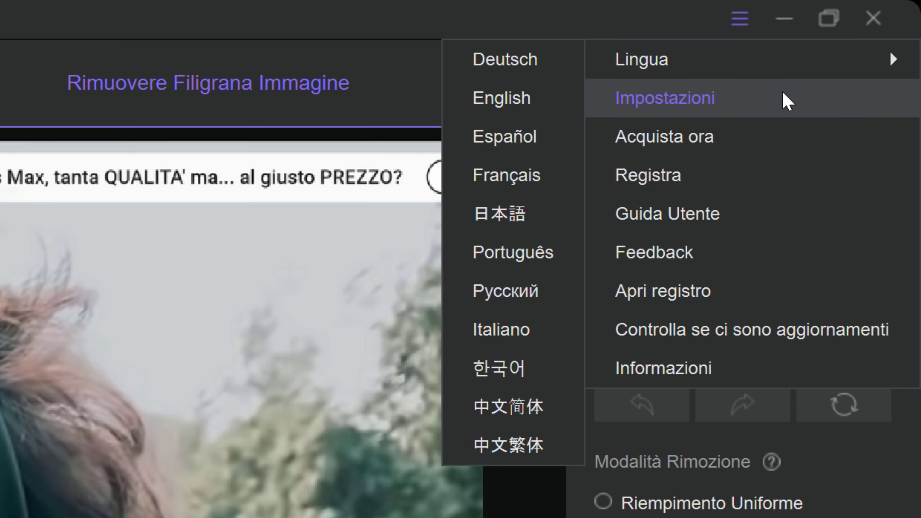
{"action": "left_click", "coordinate": [784, 98]}
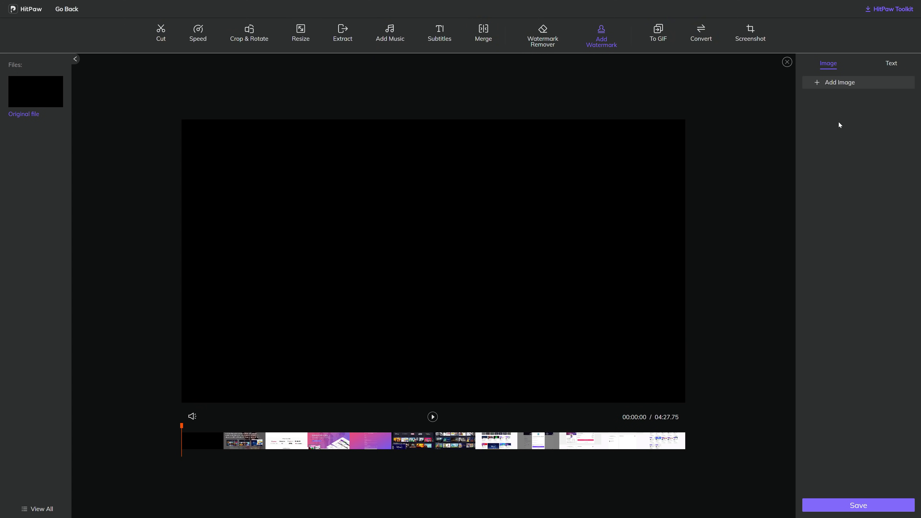
Step: Add a 32px text watermark 'Ciao a tutti! :-)' with a chosen font, then go to Watermark Remover
{"action": "left_click", "coordinate": [889, 63]}
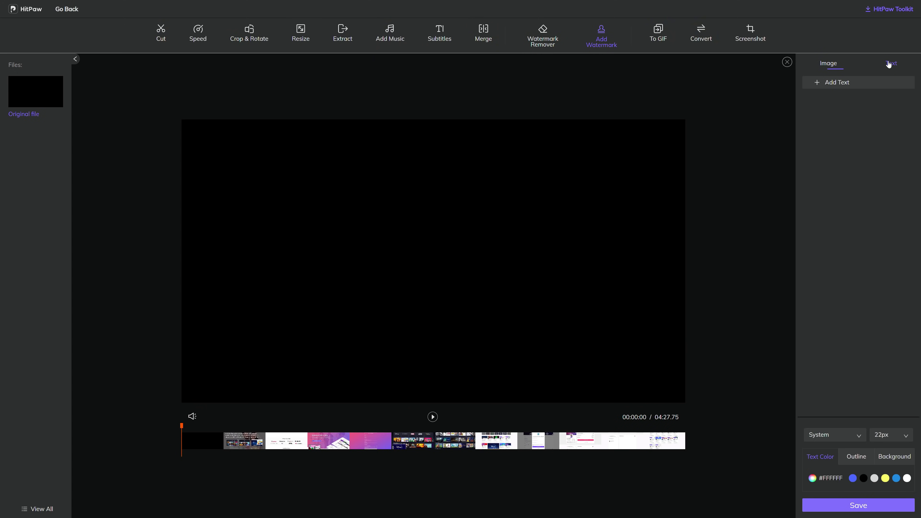
{"action": "type", "text": "ti! :"}
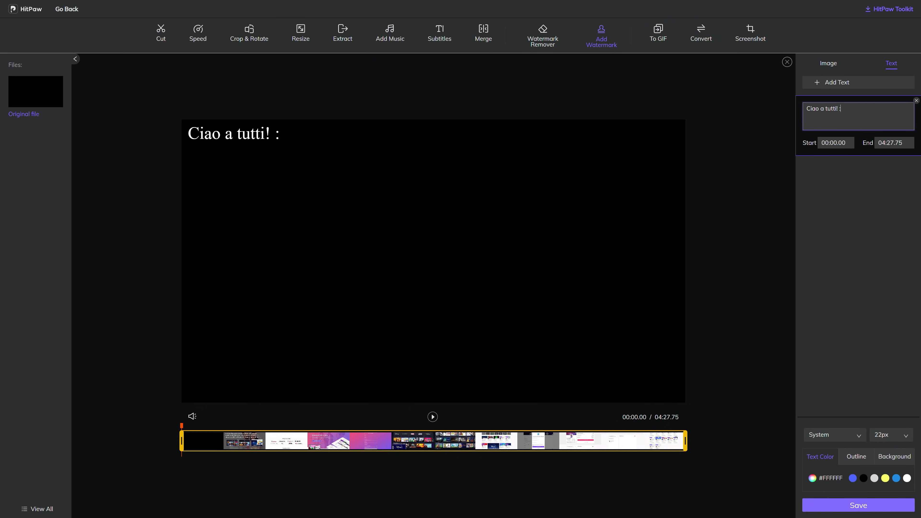
{"action": "type", "text": "-)"}
{"action": "left_click", "coordinate": [896, 435]}
{"action": "left_click", "coordinate": [898, 409]}
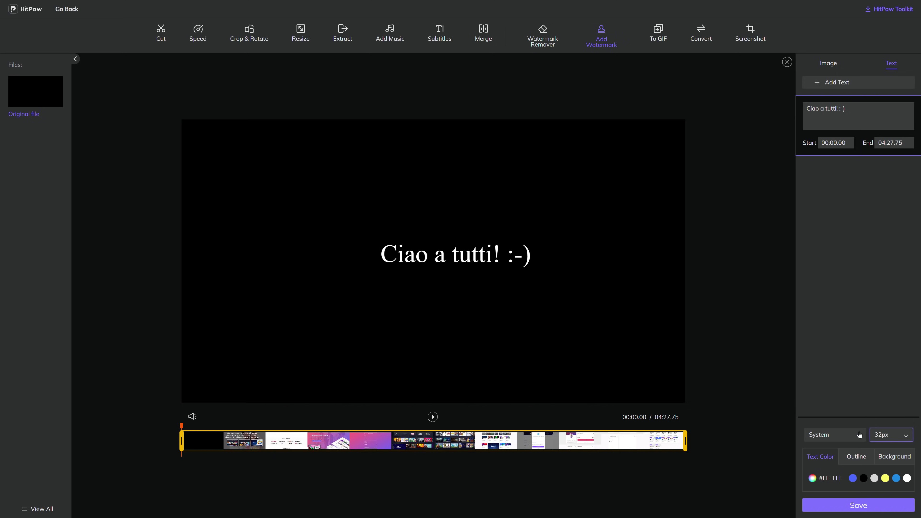
{"action": "left_click", "coordinate": [834, 435]}
{"action": "left_click", "coordinate": [834, 365]}
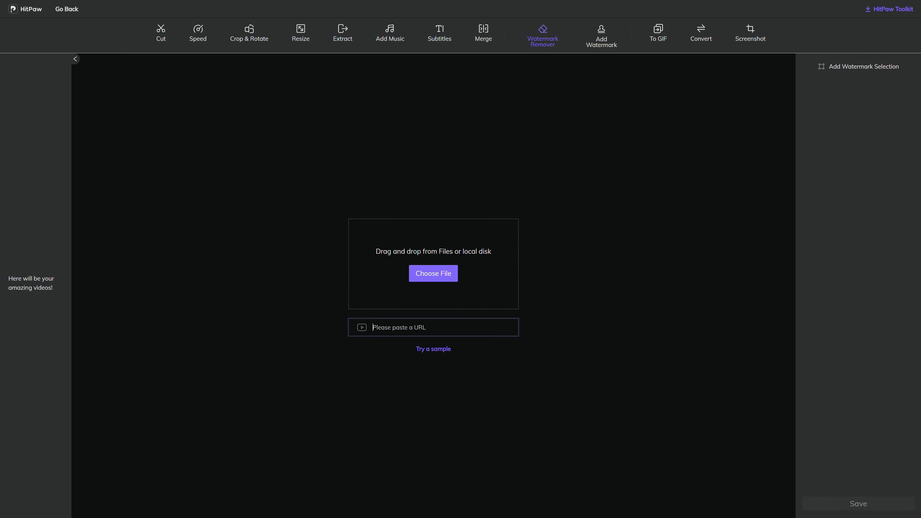
Step: Load the YouTube video from its pasted link and set the To GIF frame rate to 5
{"action": "type", "text": "https://youtu.be/u1_HDjuQp4M"}
{"action": "key", "text": "Return"}
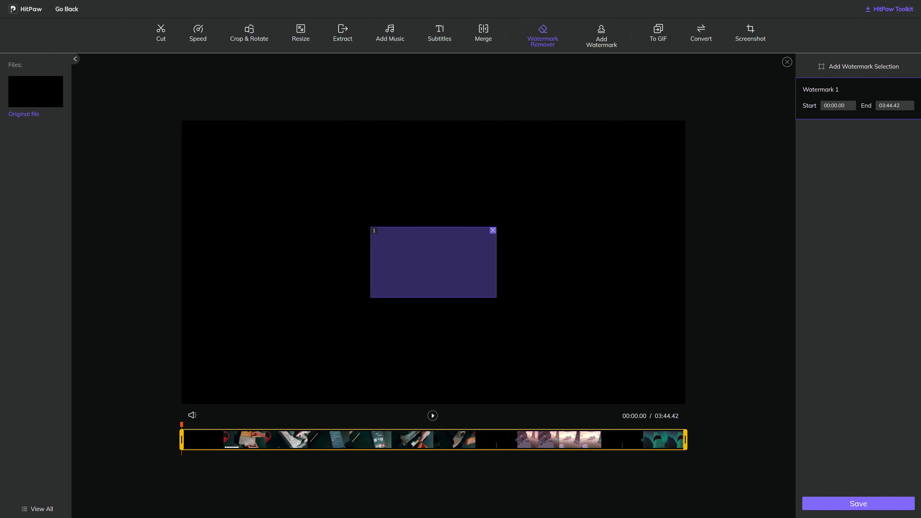
{"action": "left_click", "coordinate": [700, 33]}
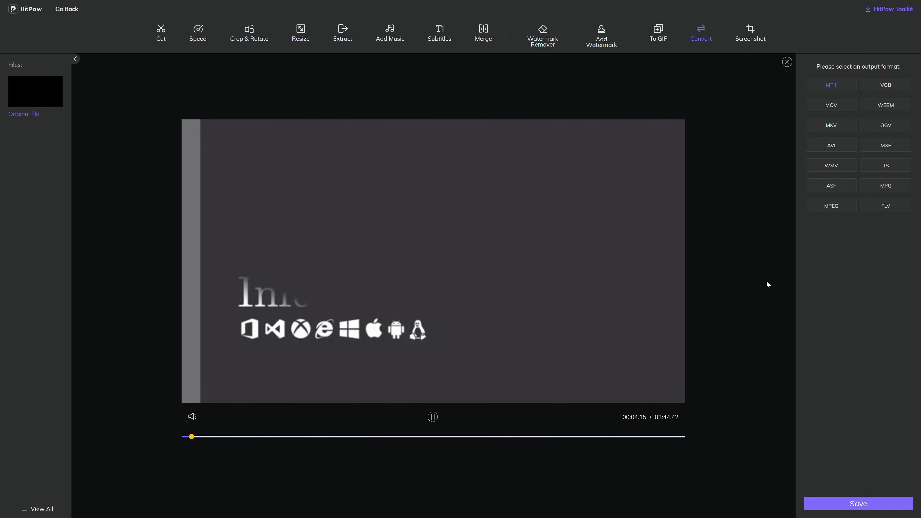
{"action": "left_click", "coordinate": [657, 32]}
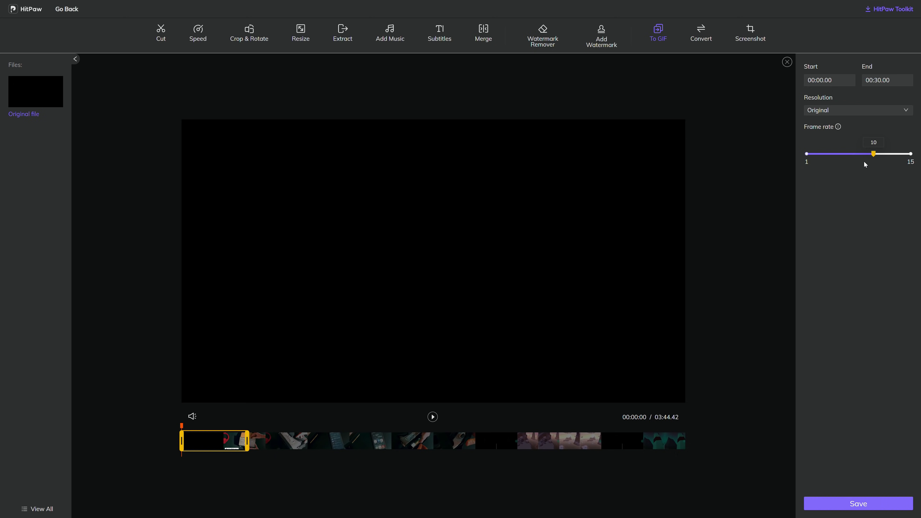
{"action": "mouse_move", "coordinate": [873, 154]}
{"action": "left_mouse_down"}
{"action": "mouse_move", "coordinate": [835, 155]}
{"action": "mouse_move", "coordinate": [871, 156]}
{"action": "left_mouse_up"}
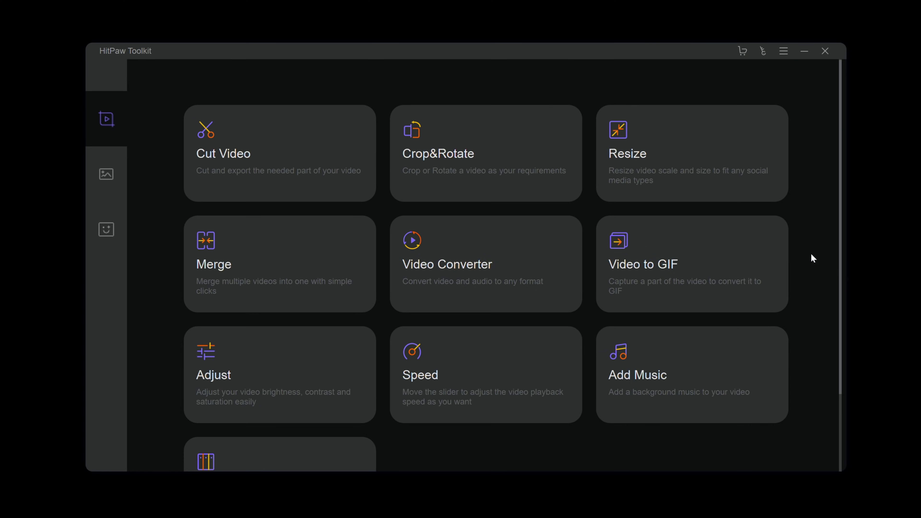
Step: Preview the Photo Editor under photo tools, close it, and open the meme template gallery
{"action": "scroll", "coordinate": [810, 253], "scroll_direction": "down", "scroll_amount": 3}
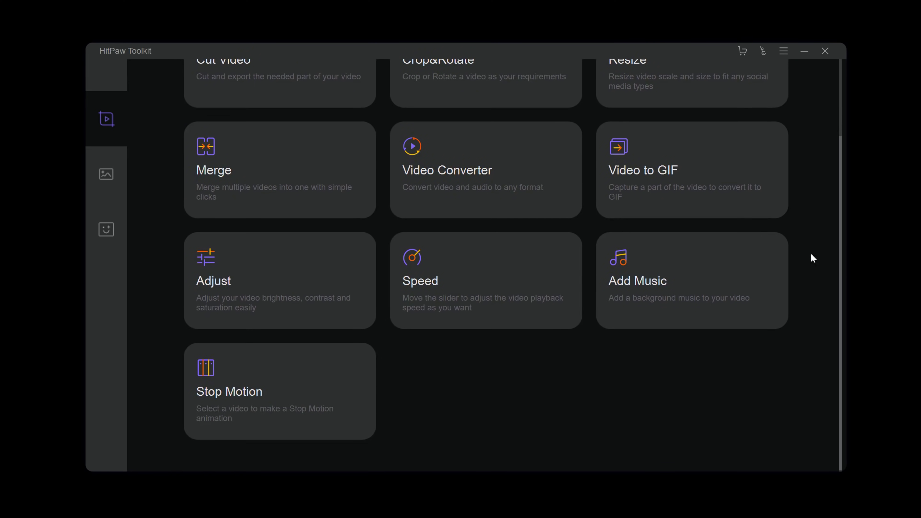
{"action": "scroll", "coordinate": [810, 253], "scroll_direction": "up", "scroll_amount": 3}
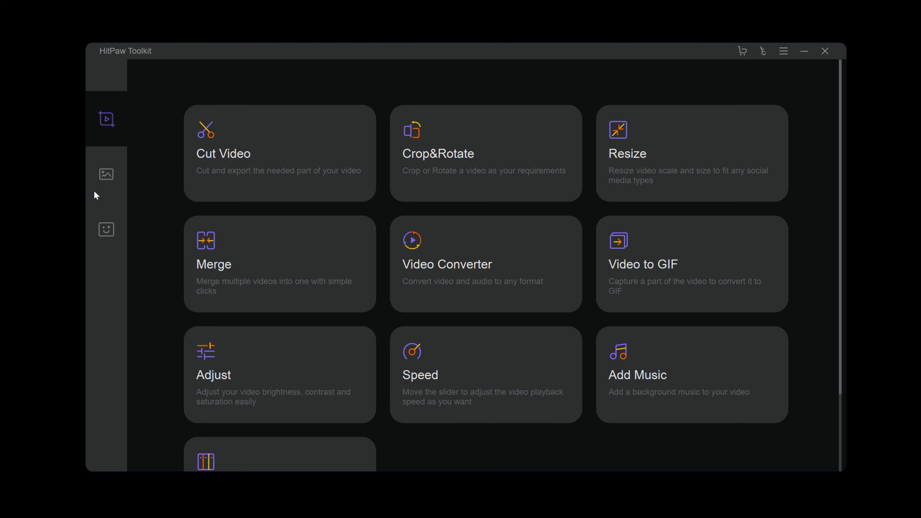
{"action": "left_click", "coordinate": [100, 179]}
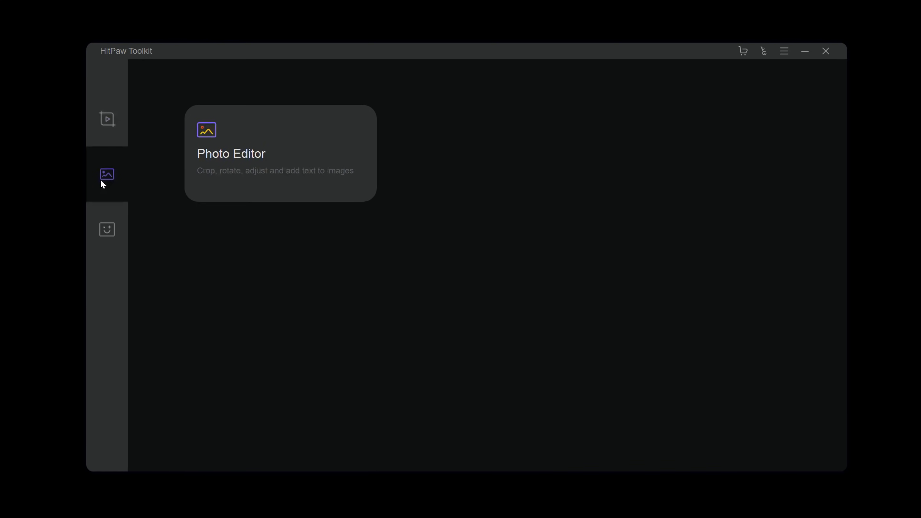
{"action": "left_click", "coordinate": [295, 176]}
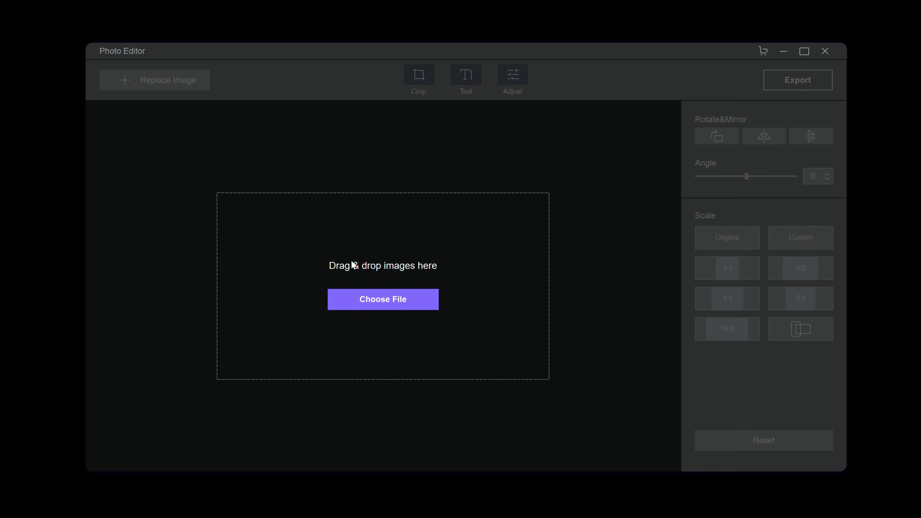
{"action": "left_click", "coordinate": [823, 48]}
{"action": "left_click", "coordinate": [109, 226]}
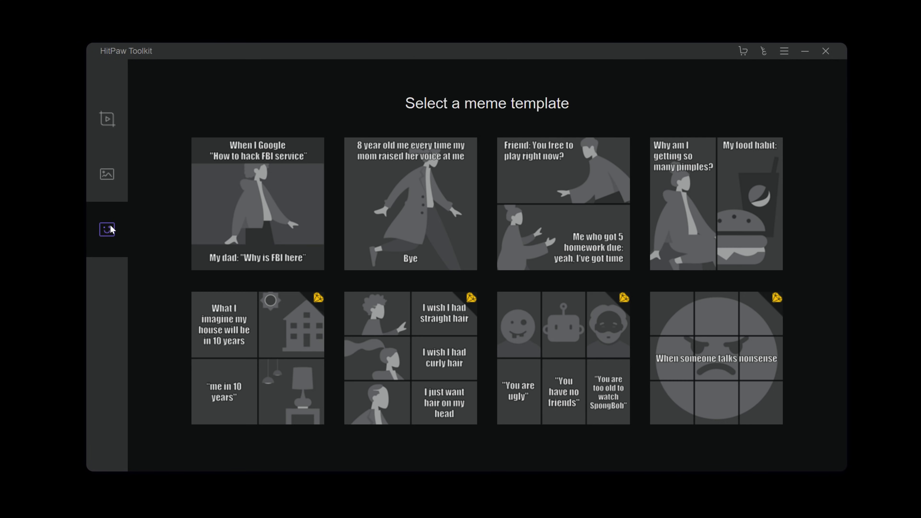